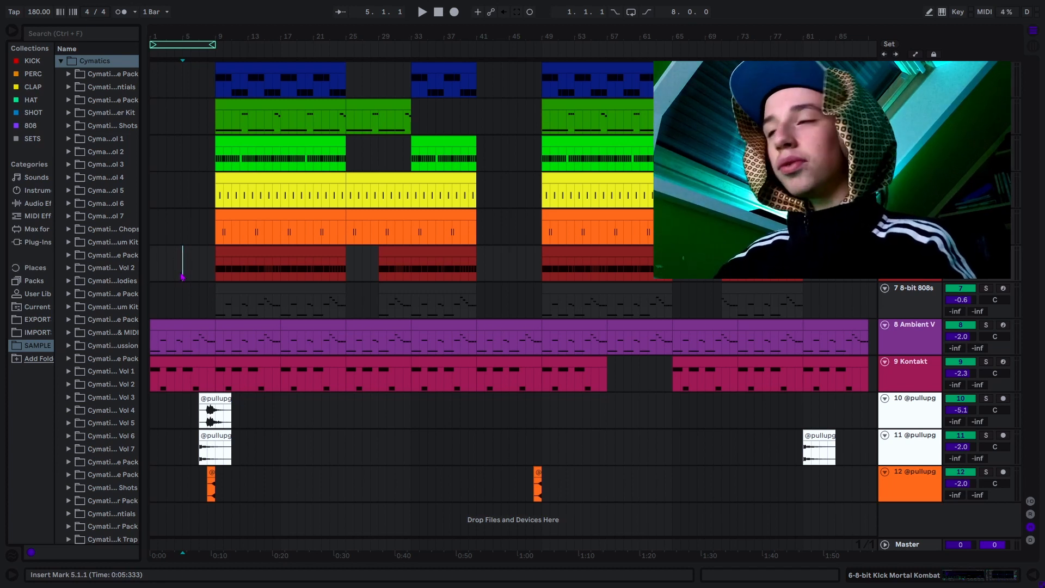
# Show the Ambient Vocal track's devices, open the notes of its first eight-bar clip and play it
pyautogui.click(185, 327)
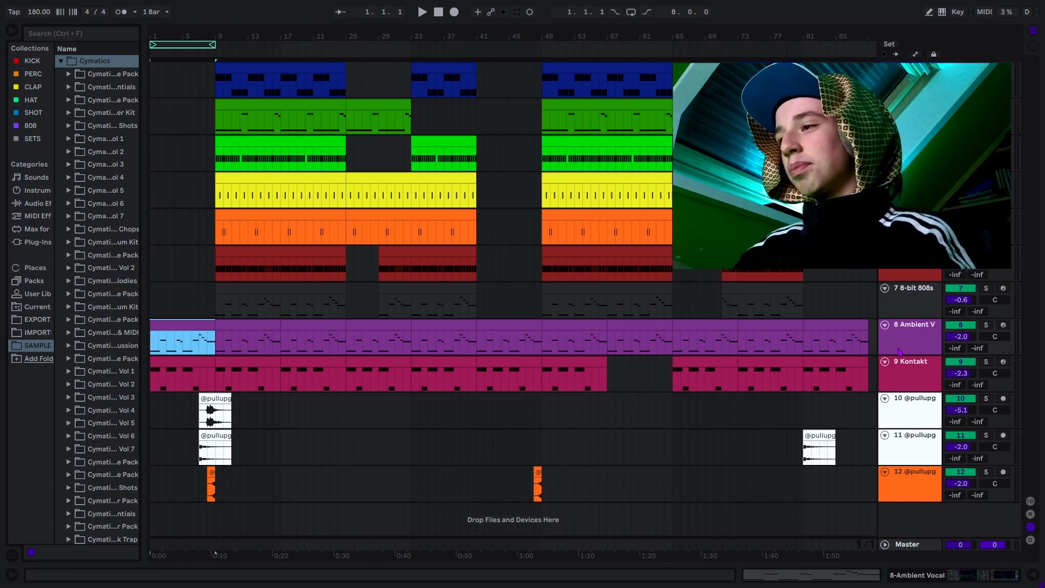
pyautogui.hotkey('shift', 'Tab')
pyautogui.scroll(-1, 109, 305)
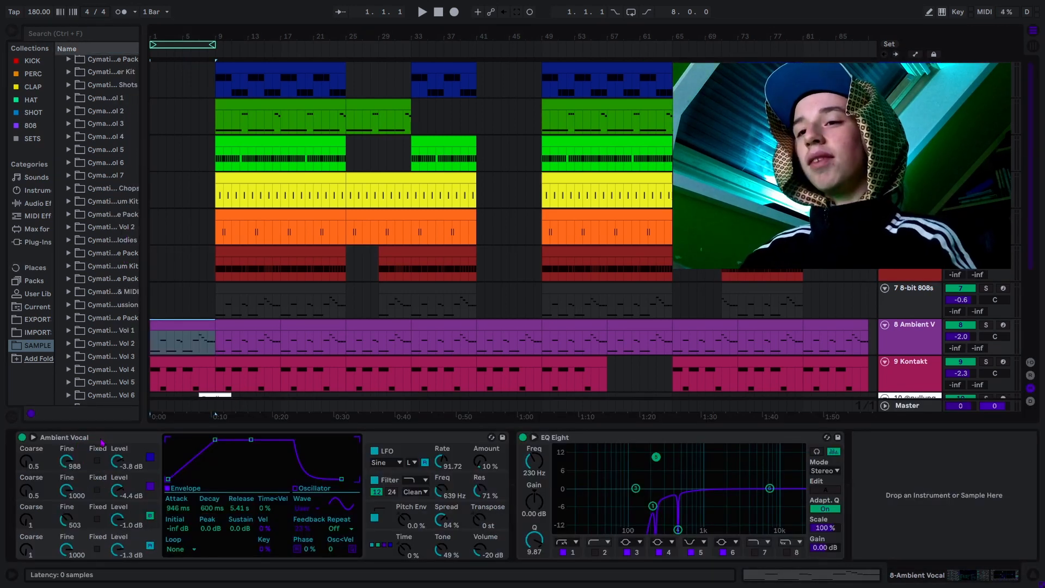
pyautogui.doubleClick(171, 347)
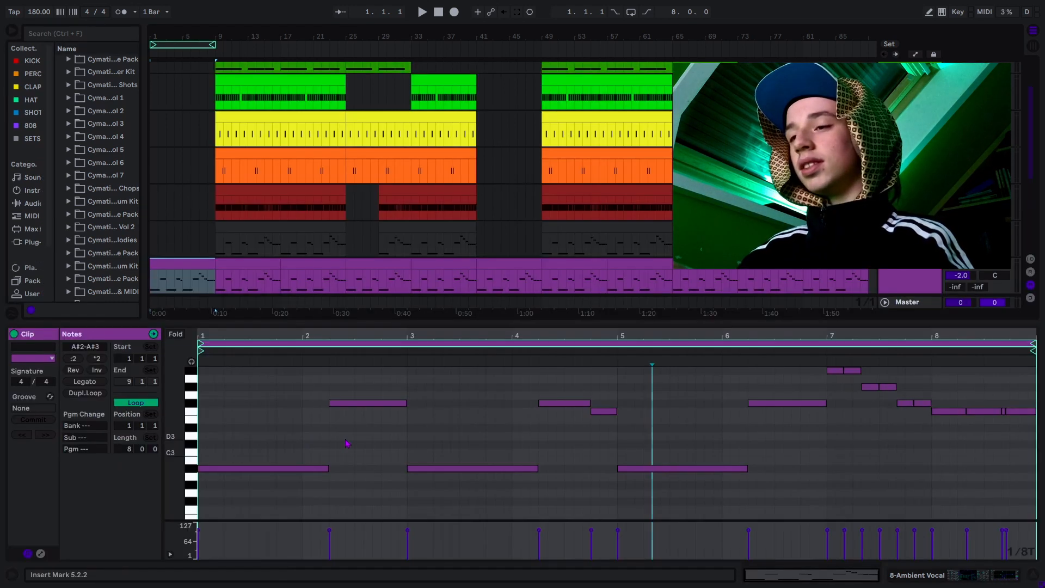
pyautogui.press('space')
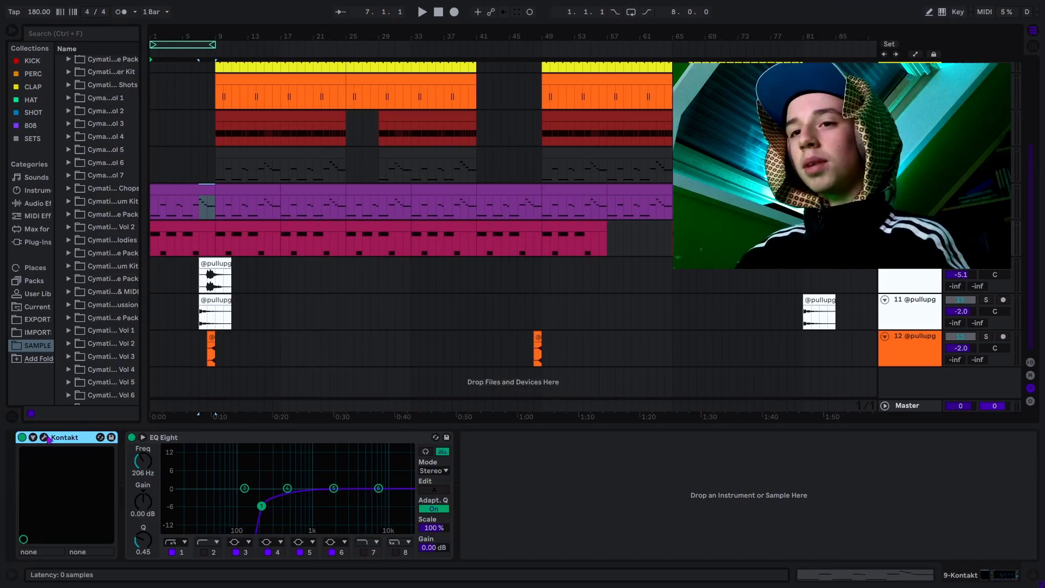
# View the World Colors Clar-Duduk preset in the Kontakt instrument's window and close the window
pyautogui.click(44, 437)
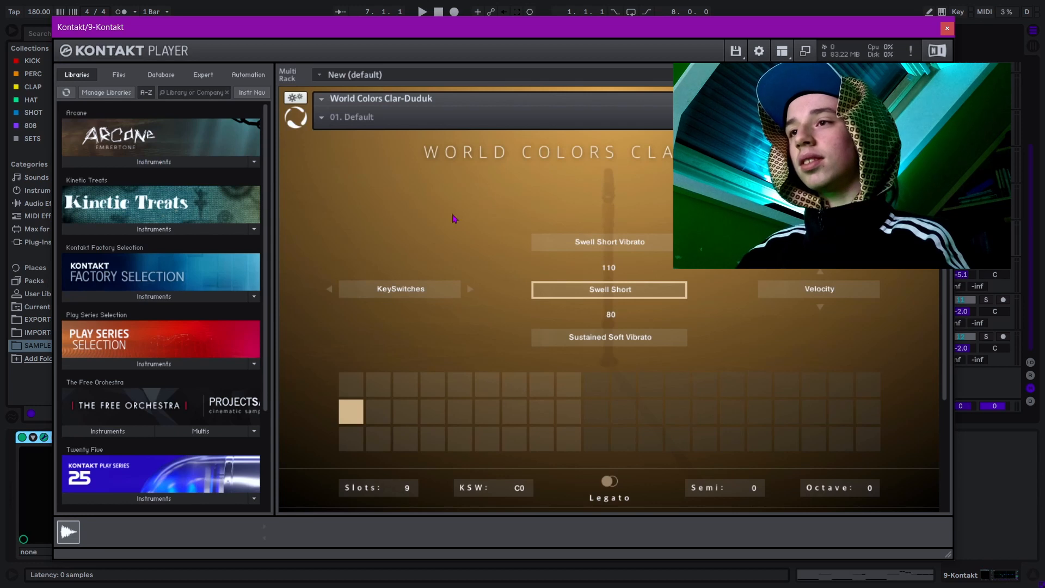
pyautogui.click(948, 28)
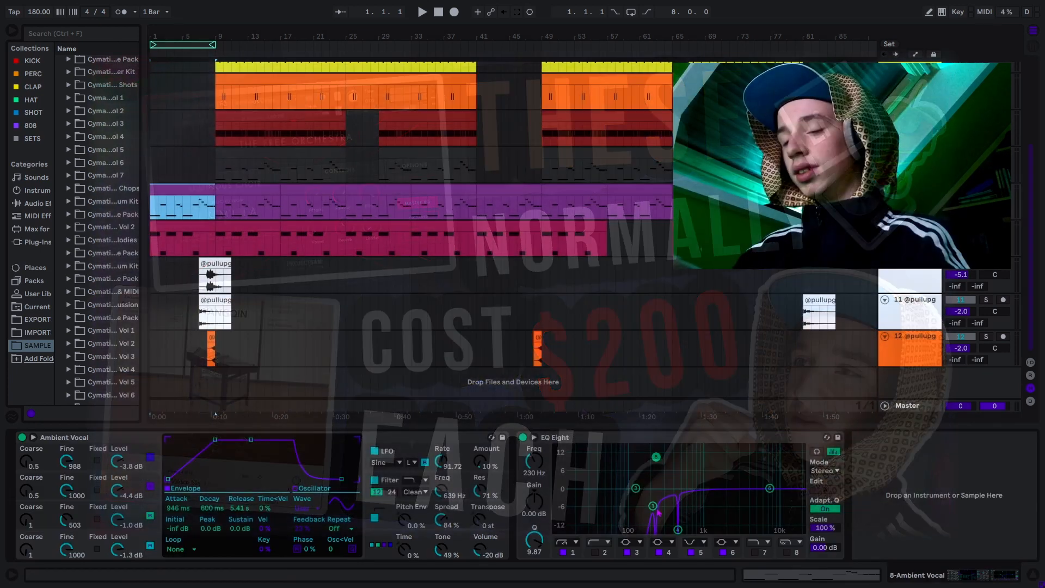
# Compare the Ambient Vocal clip's sound with its EQ Eight bypassed and enabled during playback
pyautogui.click(523, 438)
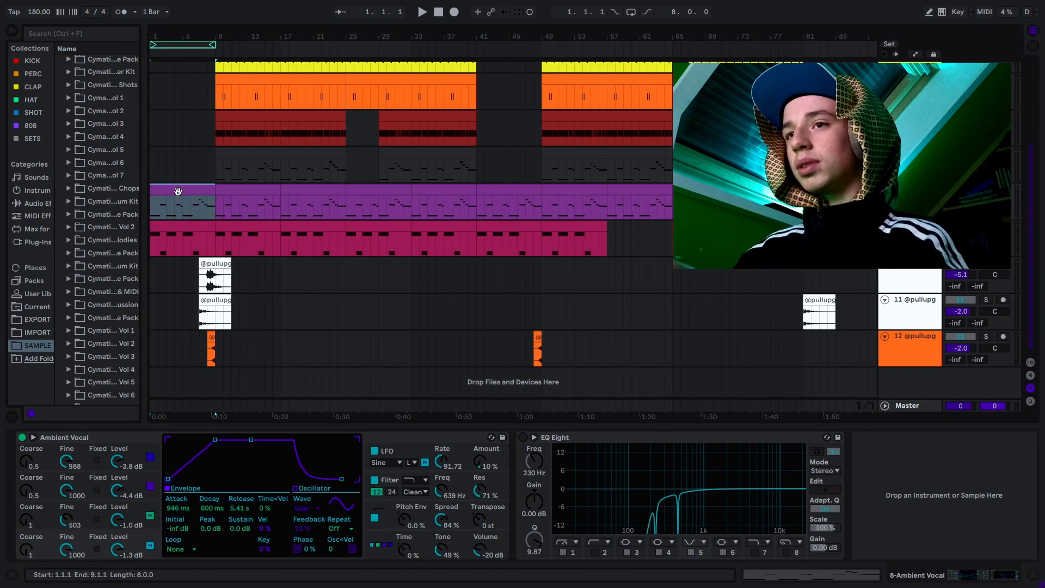
pyautogui.press('space')
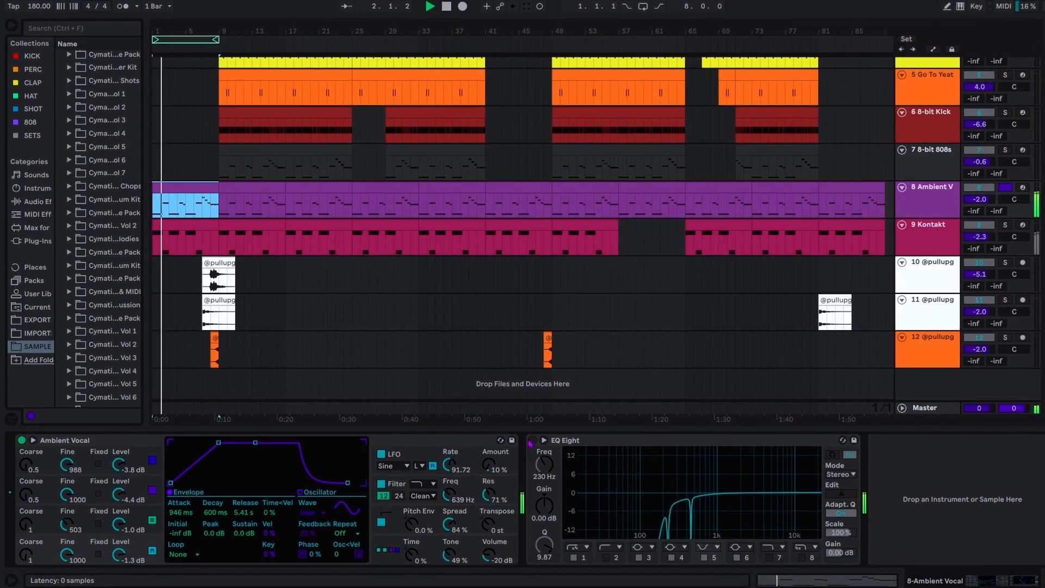
pyautogui.click(536, 442)
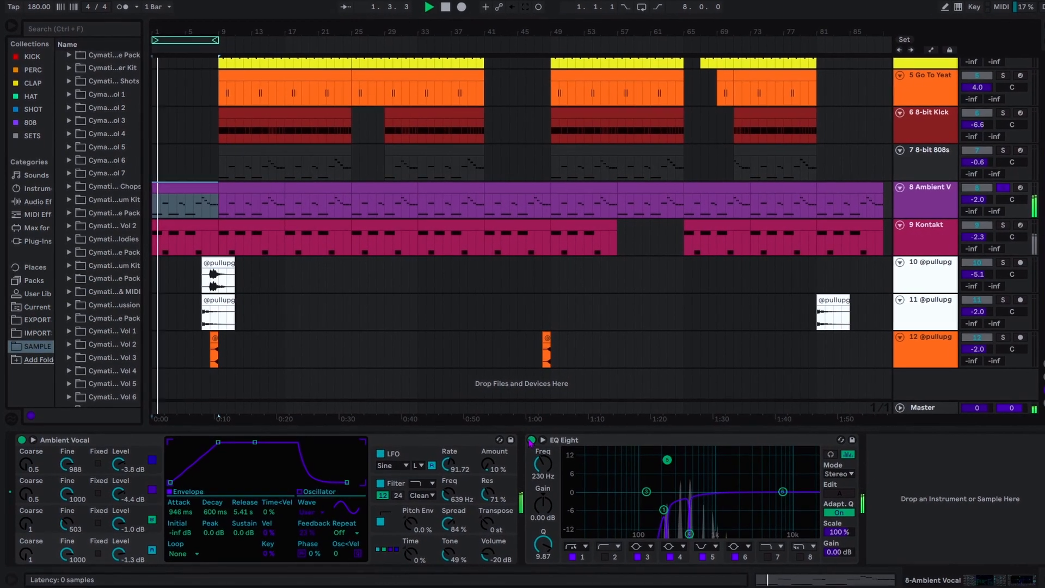
pyautogui.press('space')
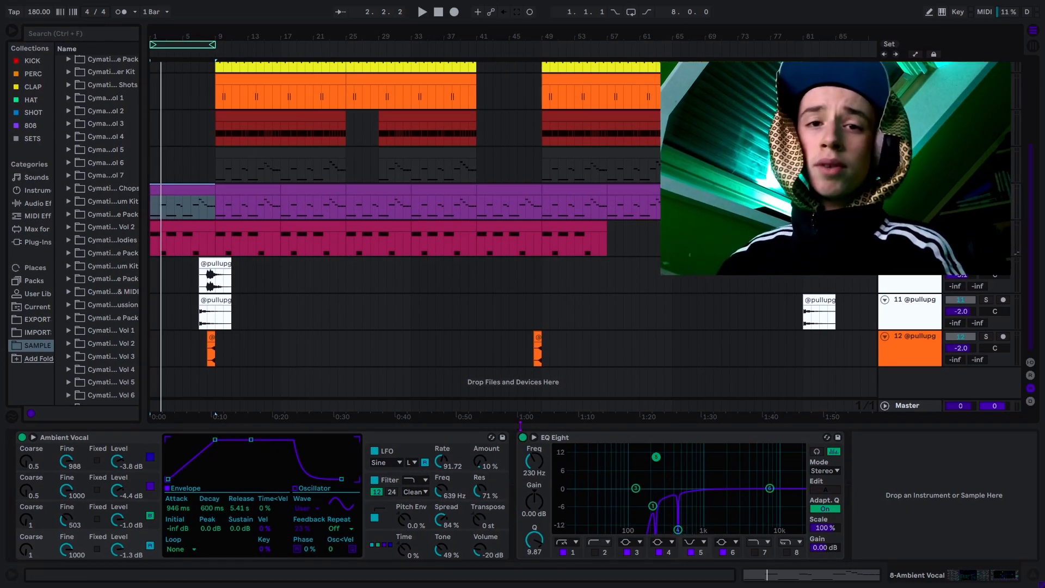
# Inspect the Kontakt track's instrument, play its first clip and examine the melody notes in the piano roll
pyautogui.click(187, 231)
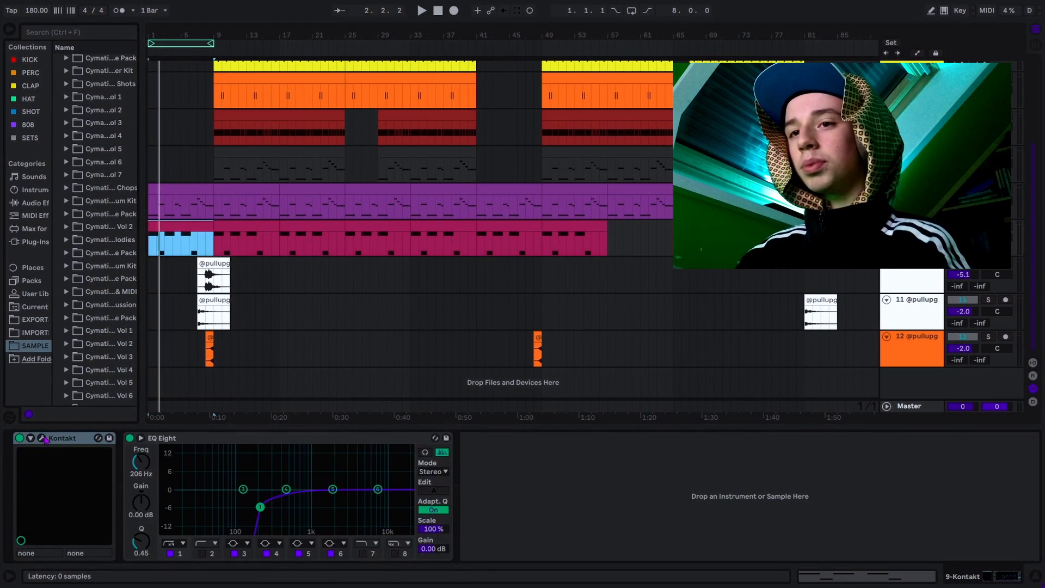
pyautogui.click(44, 437)
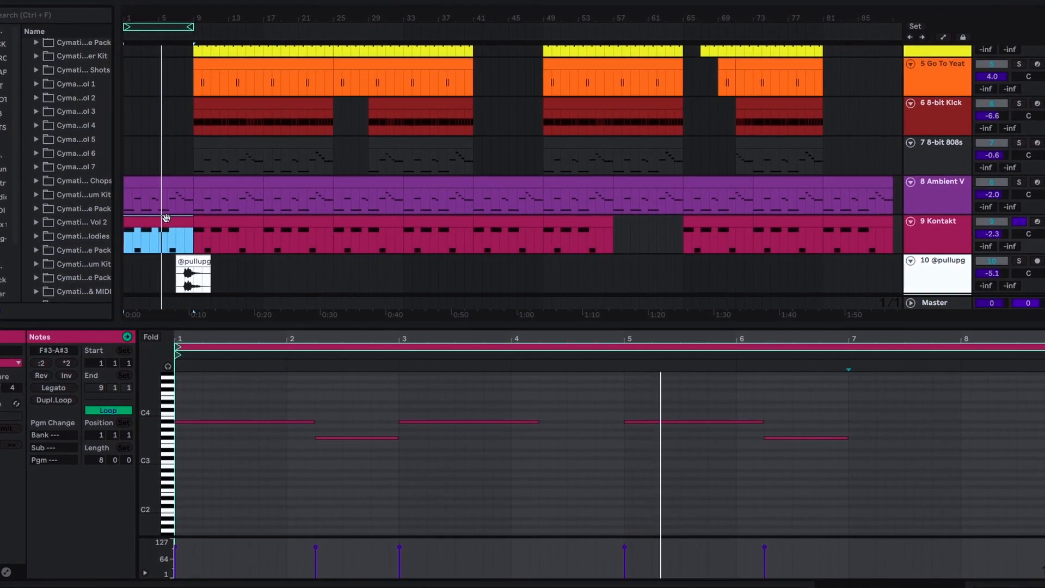
pyautogui.press('space')
pyautogui.moveTo(220, 412); pyautogui.dragTo(284, 436)
pyautogui.click(249, 406)
pyautogui.moveTo(354, 378); pyautogui.dragTo(361, 501)
pyautogui.click(658, 481)
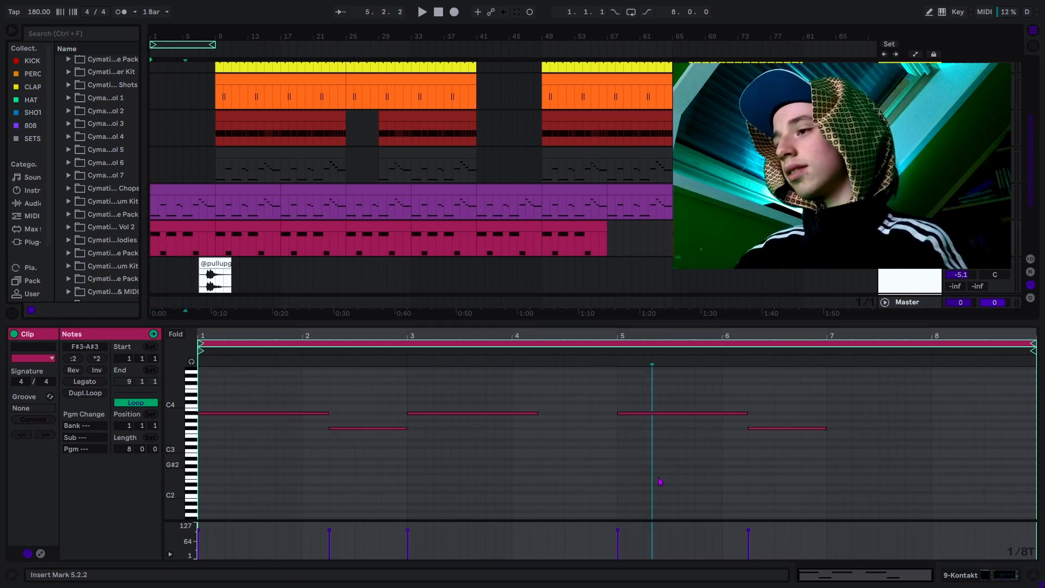
# Return to the full arrangement, select the first open hat clip and open the notes of the first Fuzzy Hat clip
pyautogui.click(1034, 582)
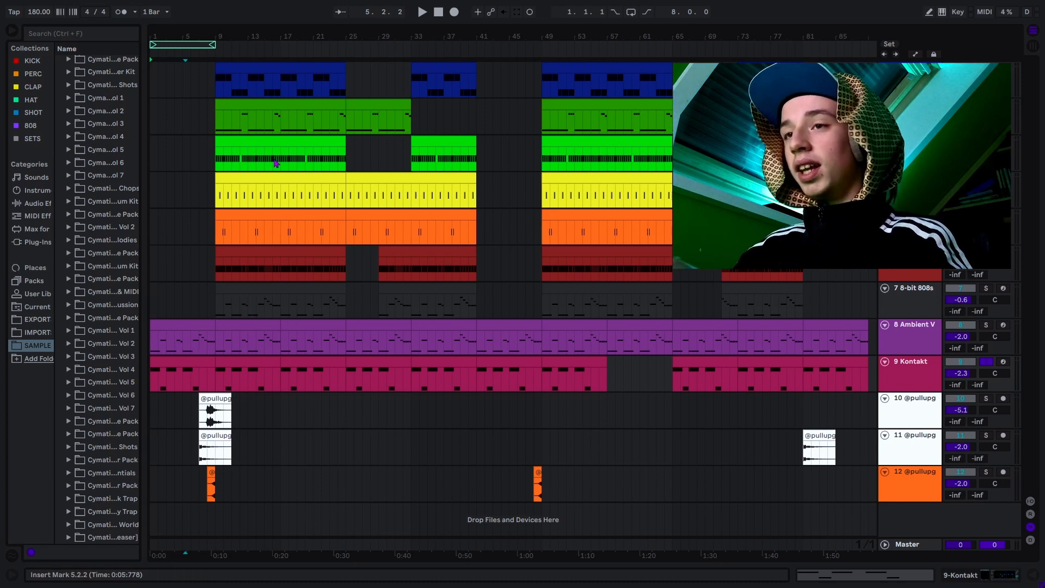
pyautogui.click(281, 83)
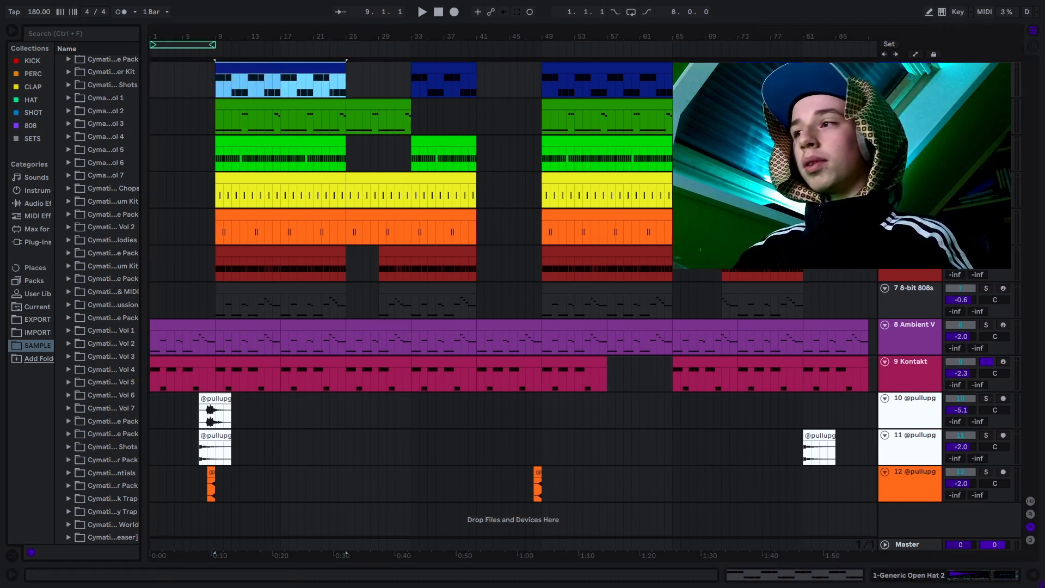
pyautogui.click(282, 141)
pyautogui.hotkey('shift', 'Tab')
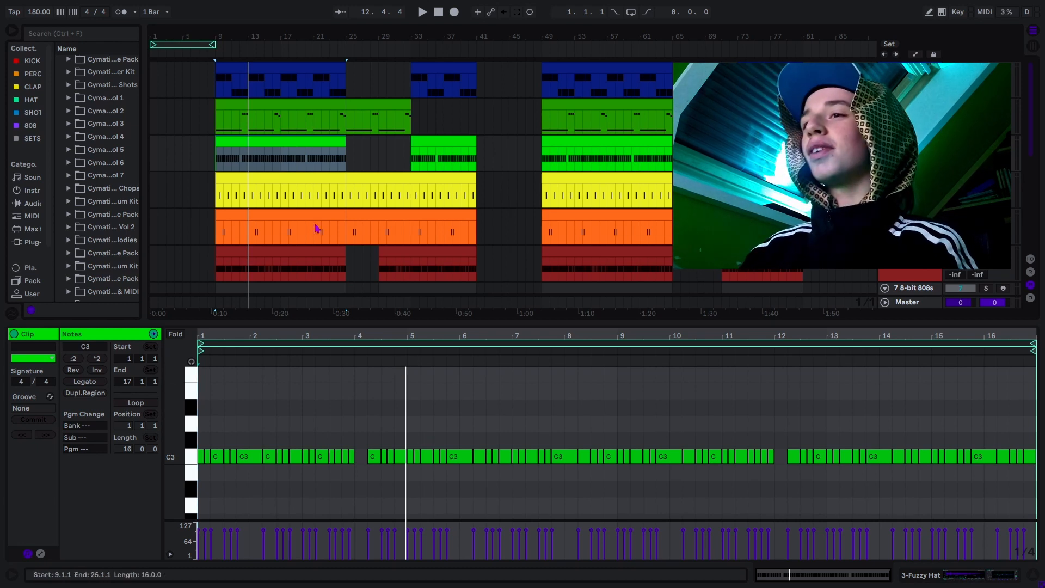
# Select the first Fuzzy Hat and KanKan Clap clips together and play them
pyautogui.click(271, 104)
pyautogui.scroll(-1, 286, 110)
pyautogui.click(286, 111)
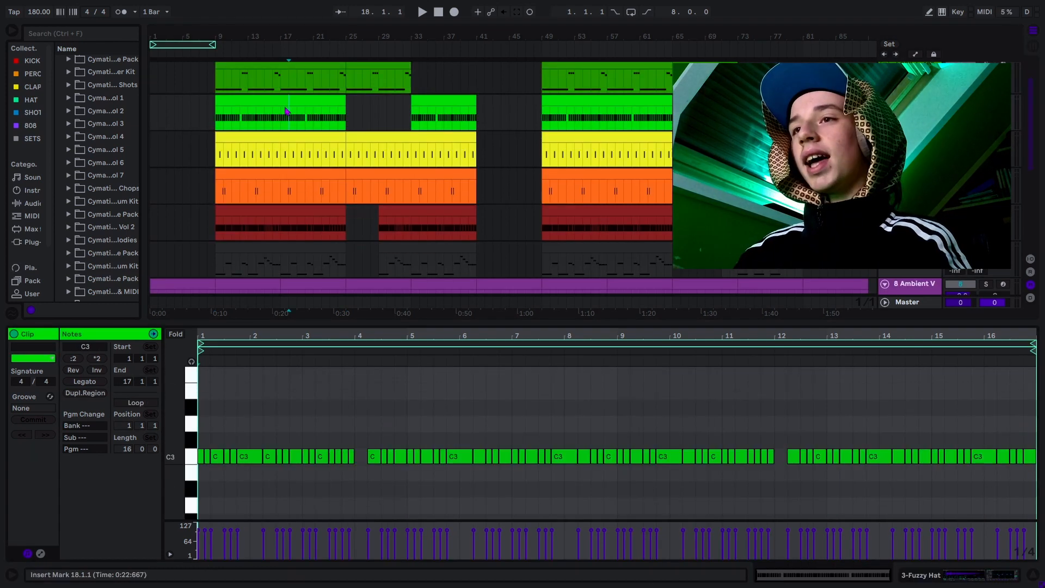
pyautogui.keyDown('shift'); pyautogui.click(286, 136); pyautogui.keyUp('shift')
pyautogui.press('space')
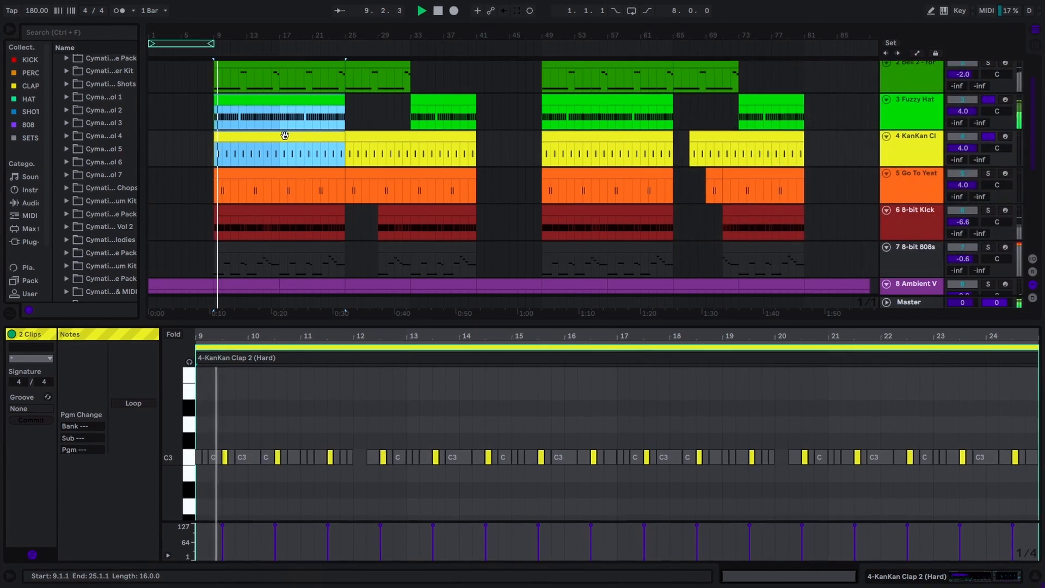
# Show the track devices and play the first clip of the Go To Yeat percussion track
pyautogui.doubleClick(903, 154)
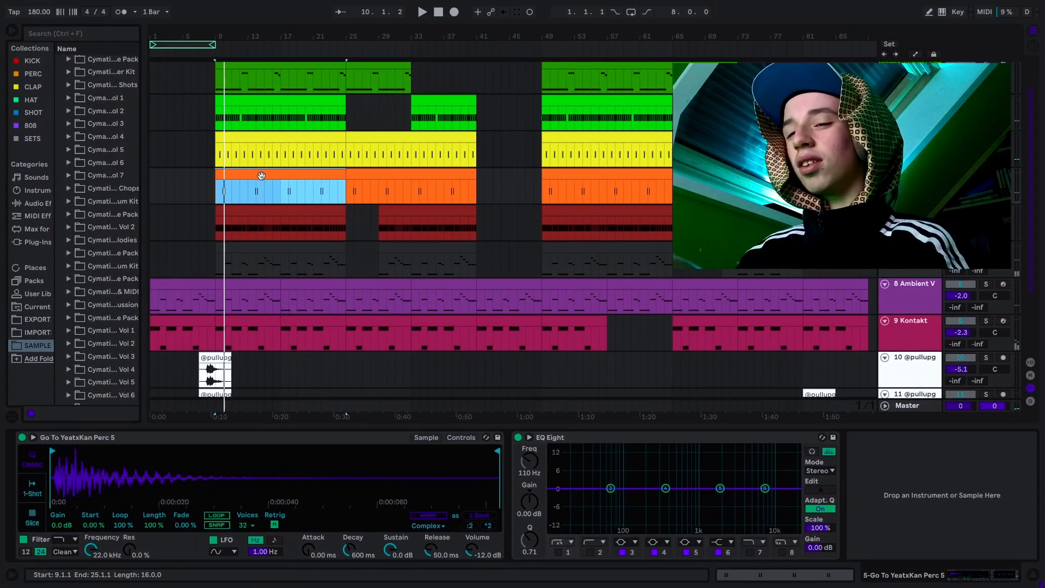
pyautogui.press('space')
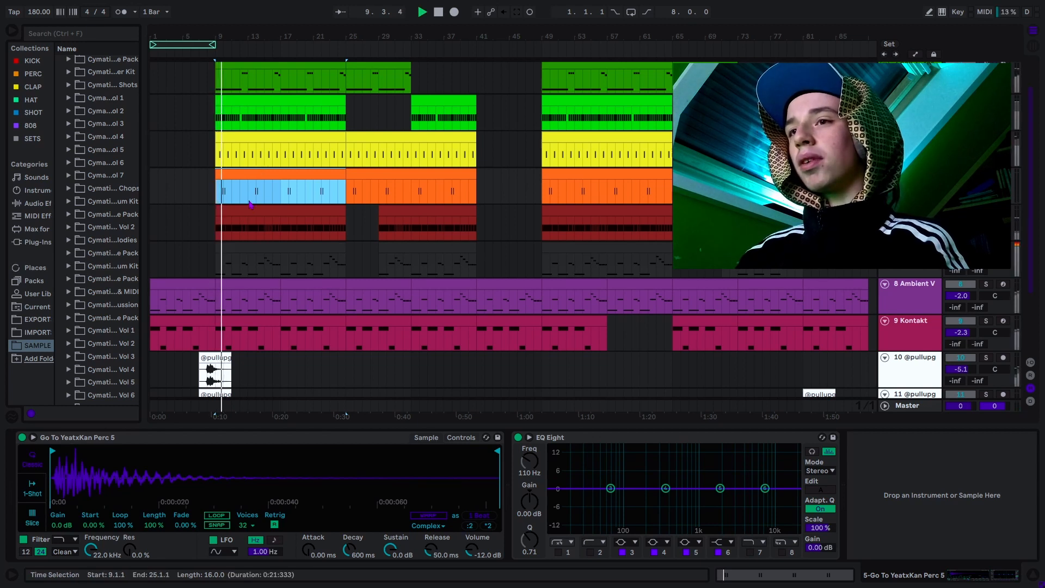
pyautogui.press('space')
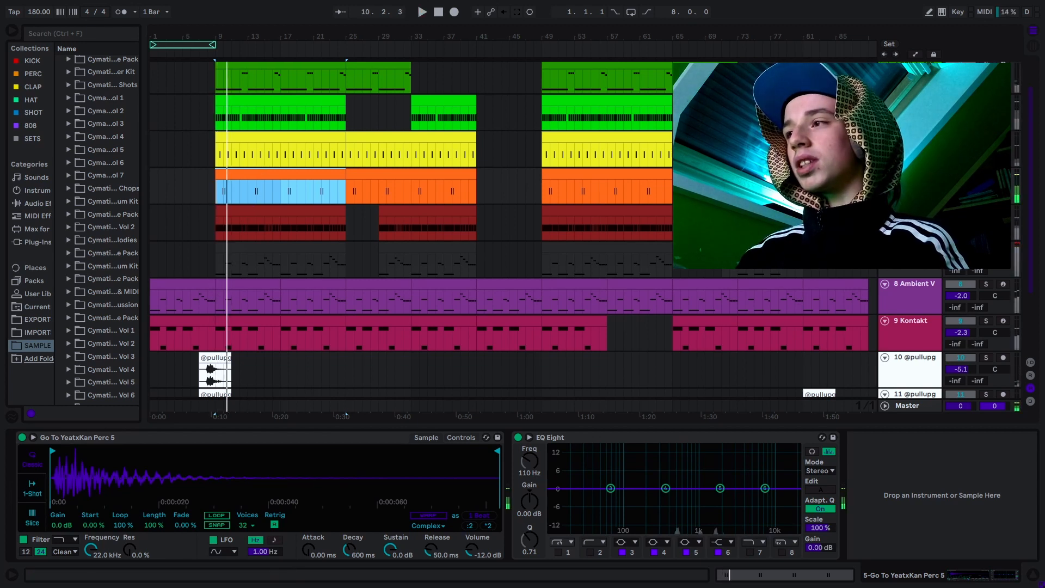
pyautogui.click(909, 175)
pyautogui.press('space')
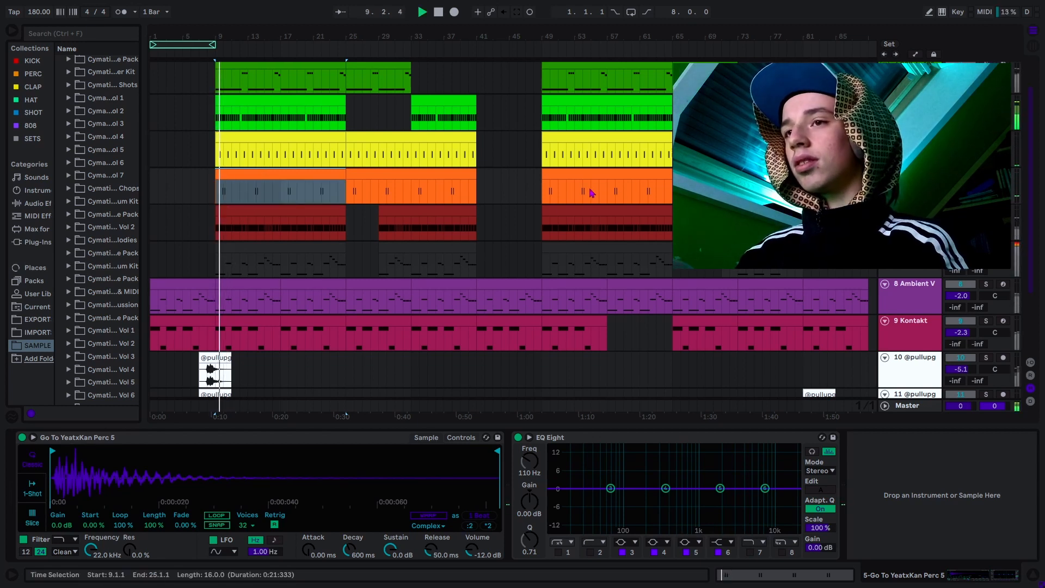
pyautogui.press('space')
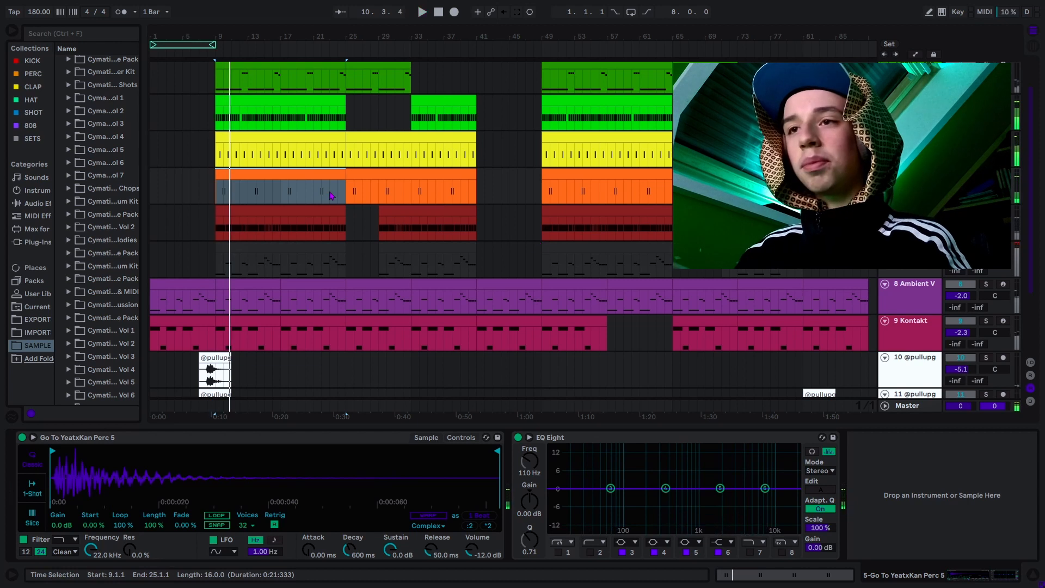
# Add the first 8-bit Kick clip to the selected percussion clip and play both together
pyautogui.keyDown('shift'); pyautogui.click(326, 207); pyautogui.keyUp('shift')
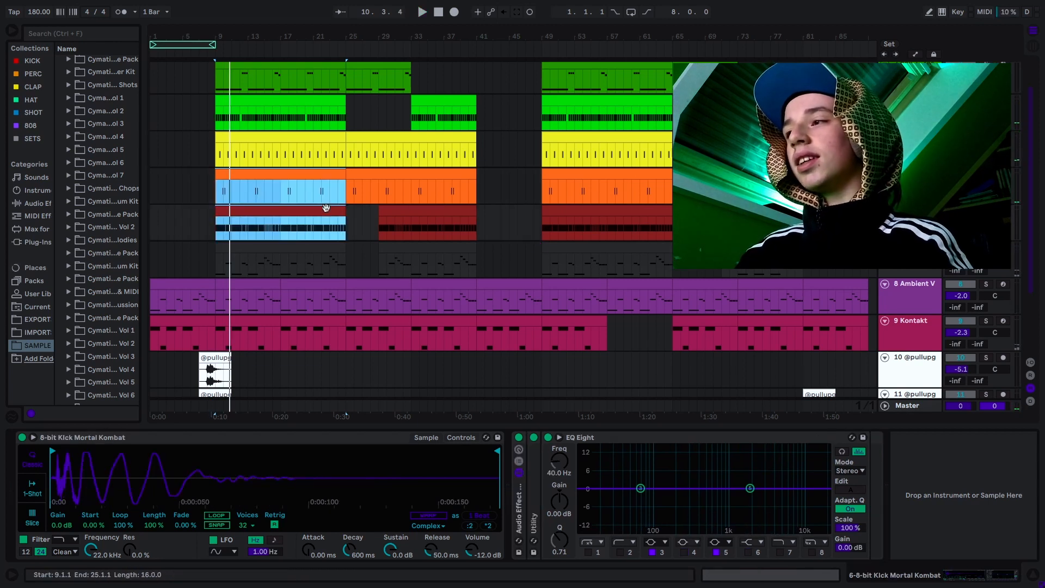
pyautogui.press('space')
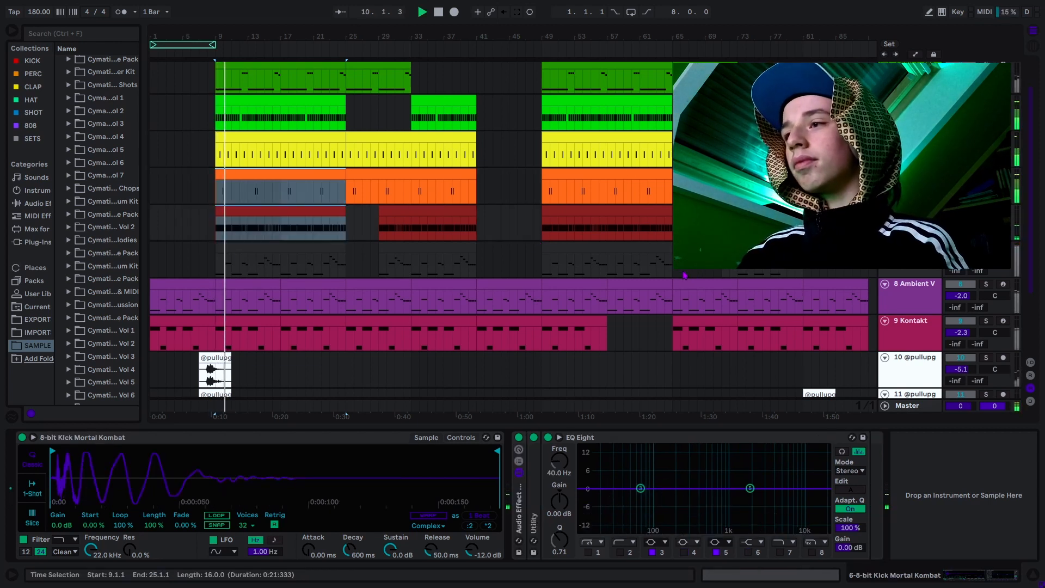
pyautogui.press('space')
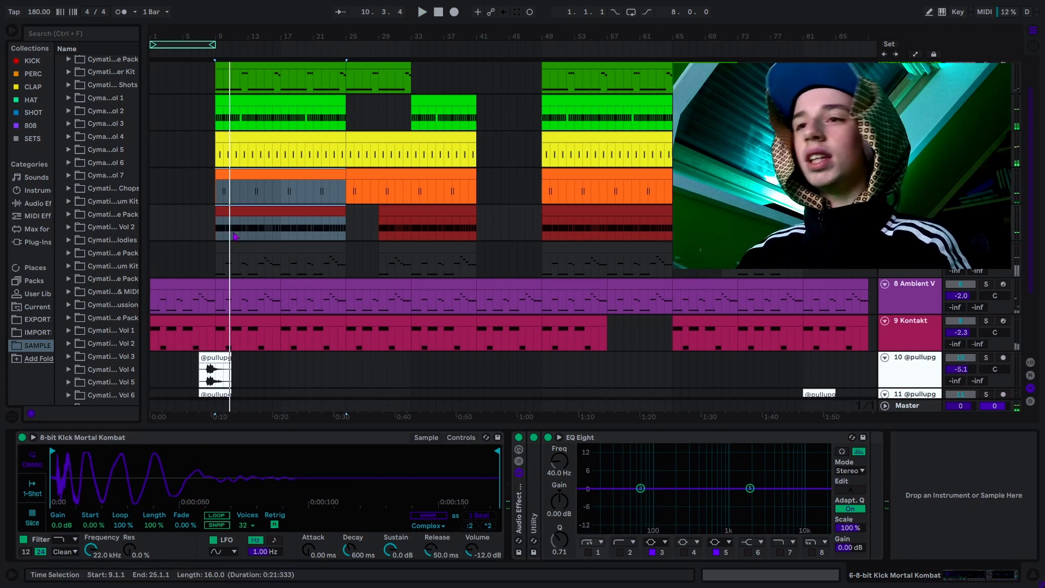
# Select only the first 8-bit Kick clip and play the arrangement from its start at bar 9
pyautogui.click(235, 236)
pyautogui.click(234, 234)
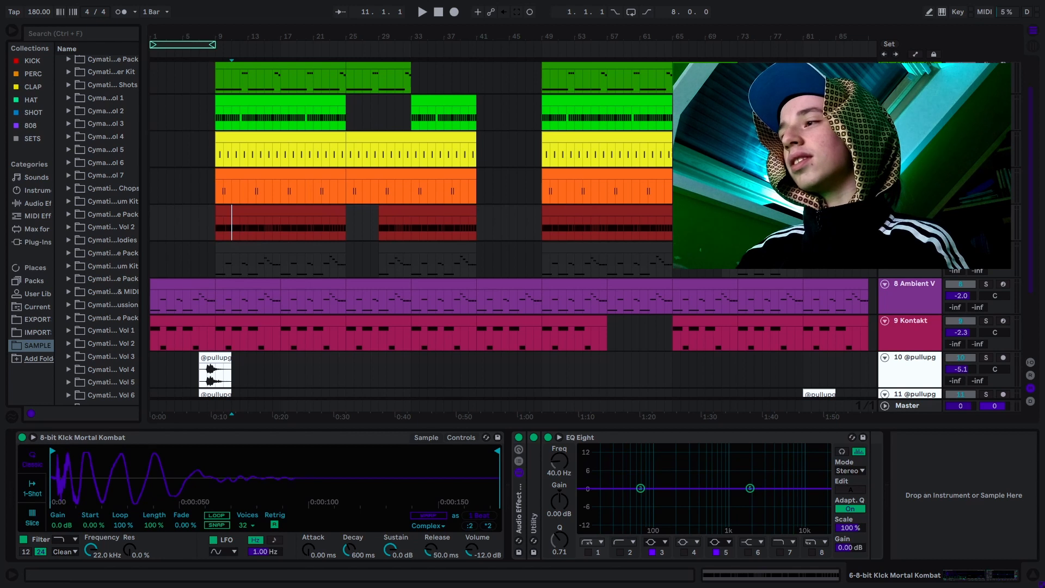
pyautogui.click(293, 211)
pyautogui.press('space')
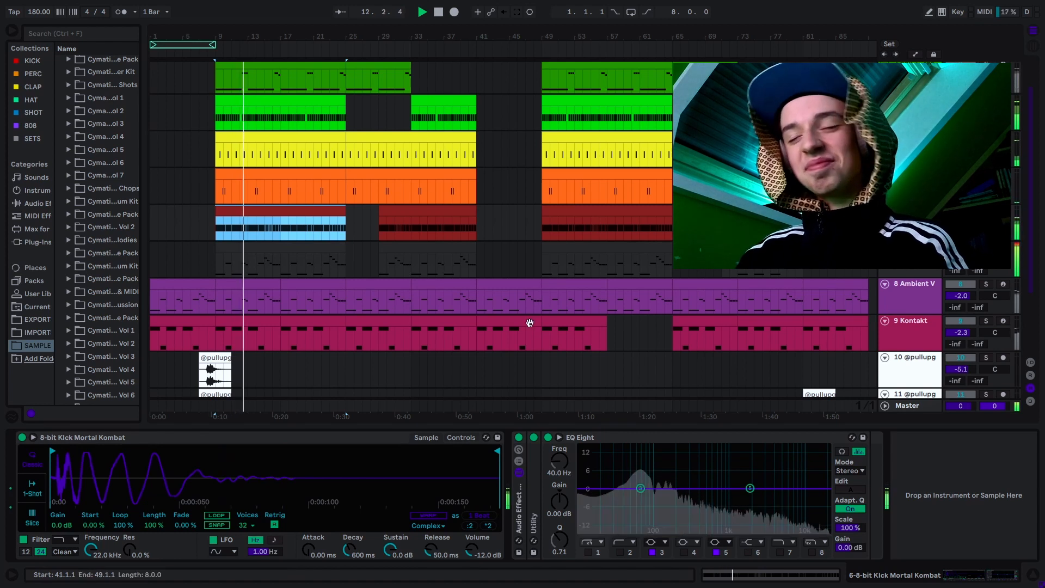
# Stop playback and open the notes of the first 8-bit 808s clip in the piano roll
pyautogui.press('Down')
pyautogui.press('space')
pyautogui.hotkey('shift', 'Tab')
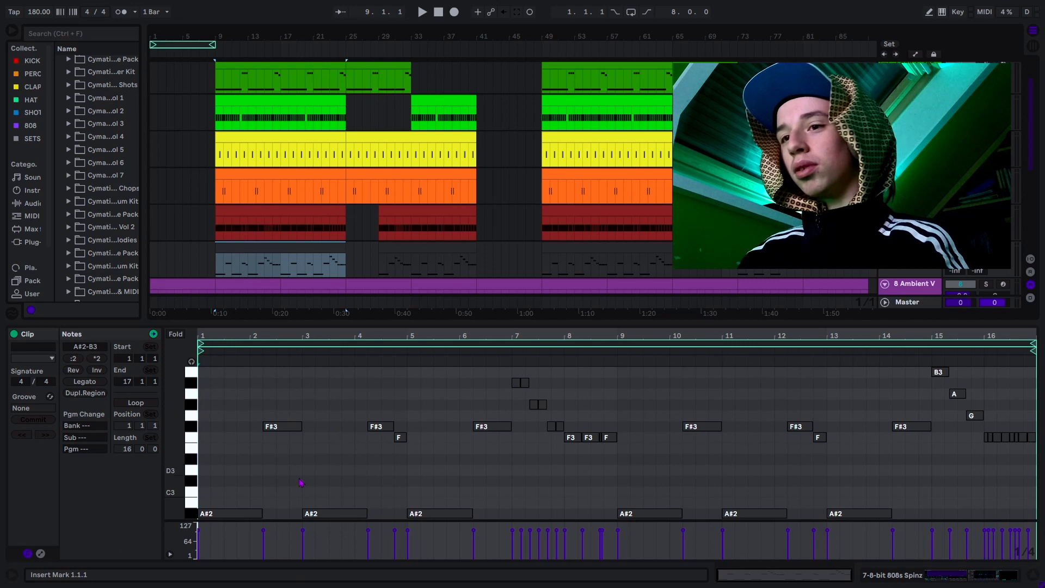
# Examine the 808 pattern by selecting successive groups of notes in the first eight bars of the clip
pyautogui.moveTo(269, 409); pyautogui.dragTo(289, 553)
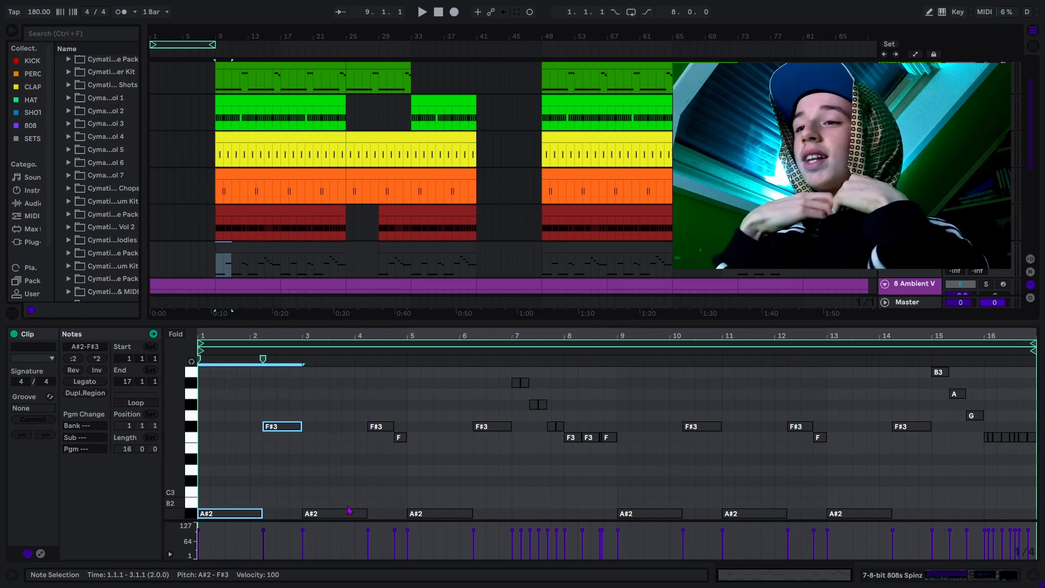
pyautogui.moveTo(337, 397); pyautogui.dragTo(409, 558)
pyautogui.moveTo(446, 410); pyautogui.dragTo(476, 493)
pyautogui.moveTo(516, 456); pyautogui.dragTo(620, 384)
pyautogui.click(625, 411)
pyautogui.press('space')
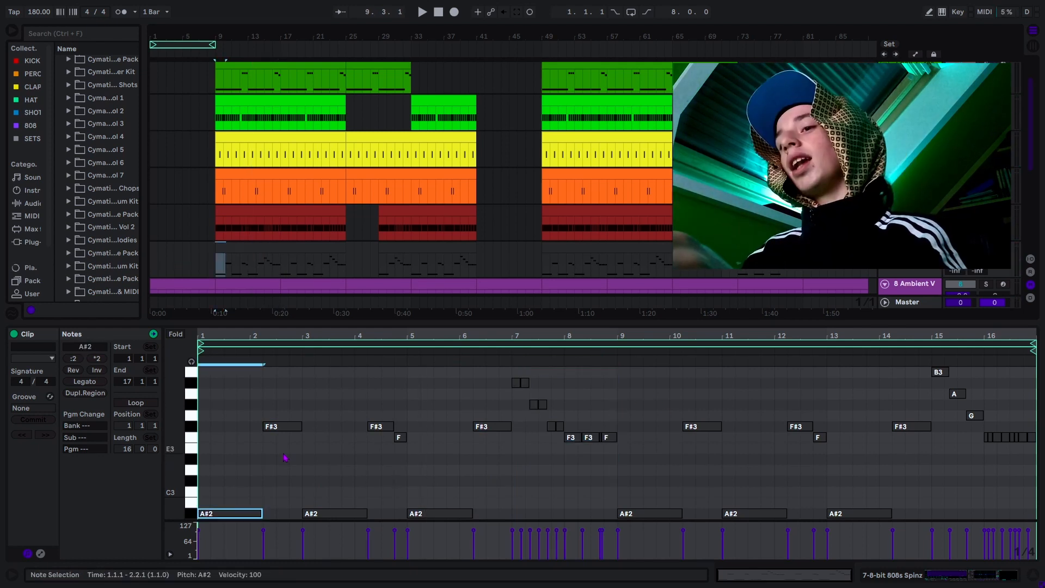
# Examine single 808 notes by selecting the F#3 in bar 2, the F#3 in bar 4 and the F3 following it
pyautogui.moveTo(283, 453); pyautogui.dragTo(276, 410)
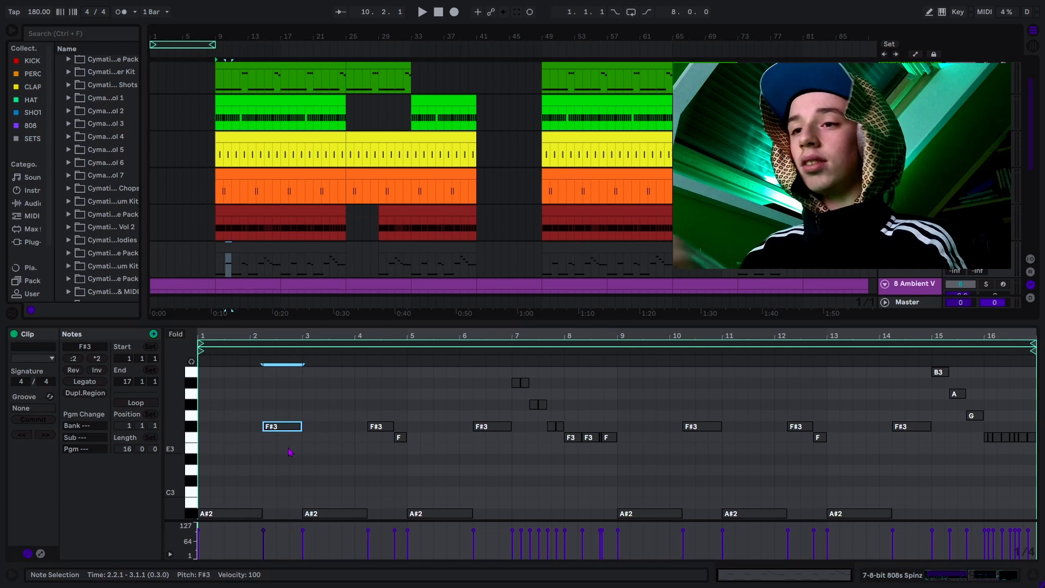
pyautogui.click(286, 473)
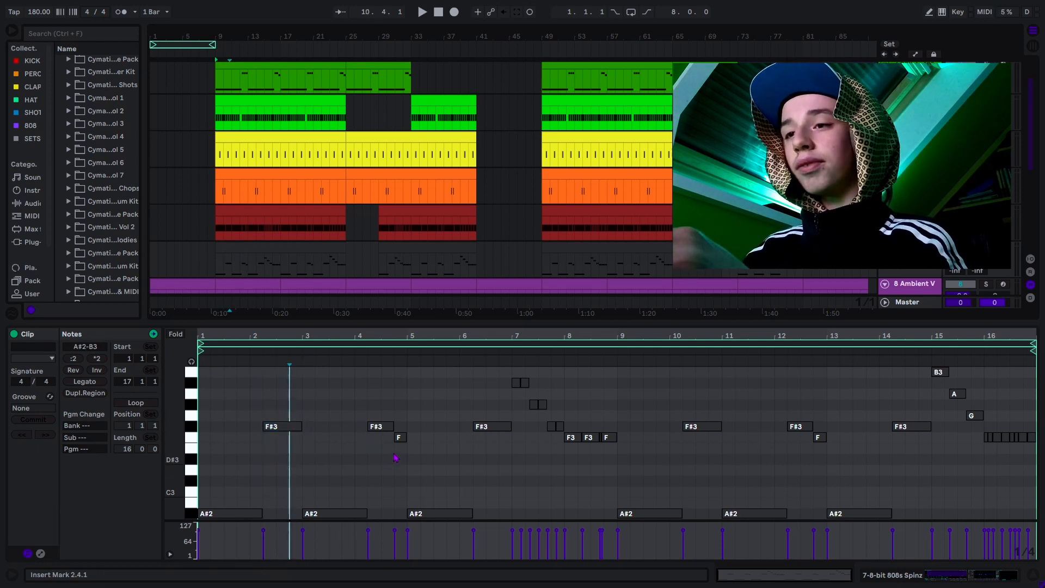
pyautogui.click(393, 427)
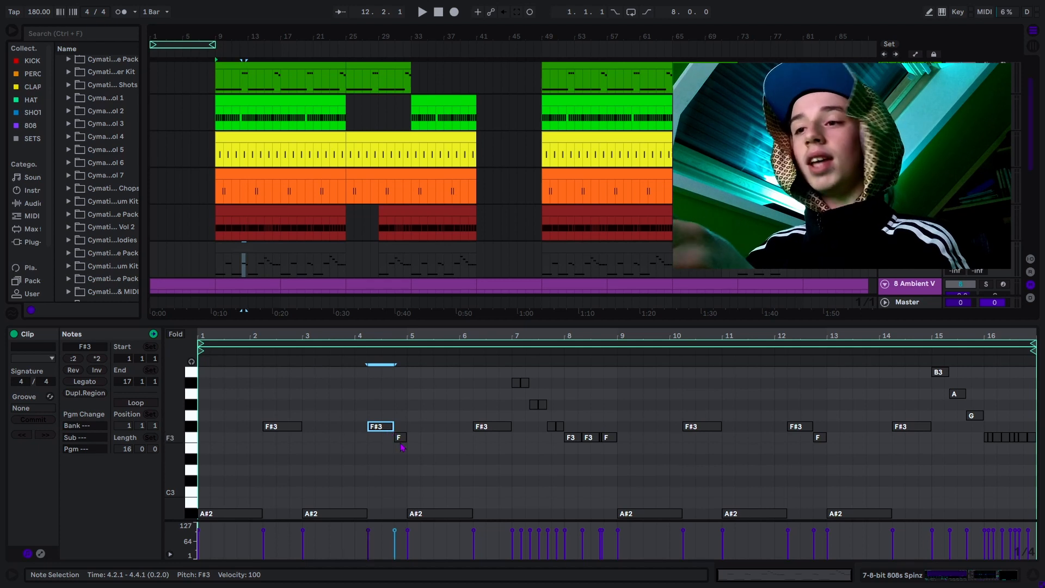
pyautogui.click(403, 438)
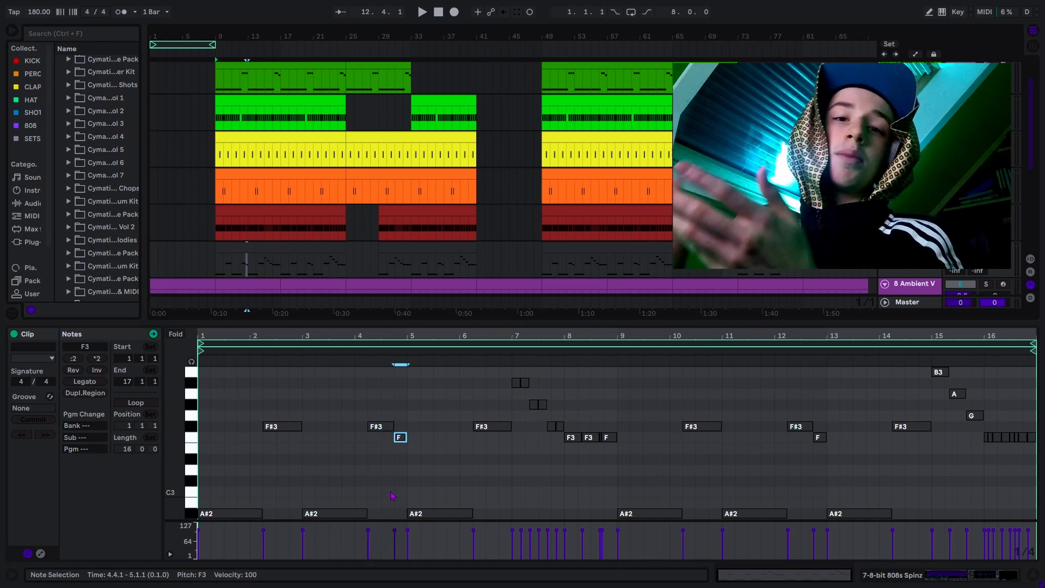
# Play the 8-bit 808s clip from bar 7 of its pattern and stop playback
pyautogui.click(521, 372)
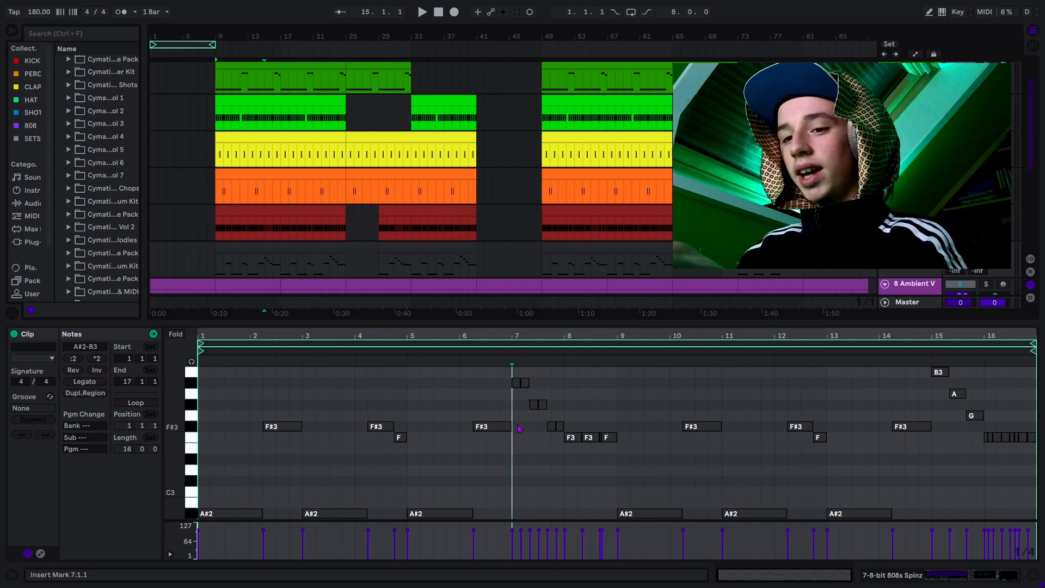
pyautogui.press('space')
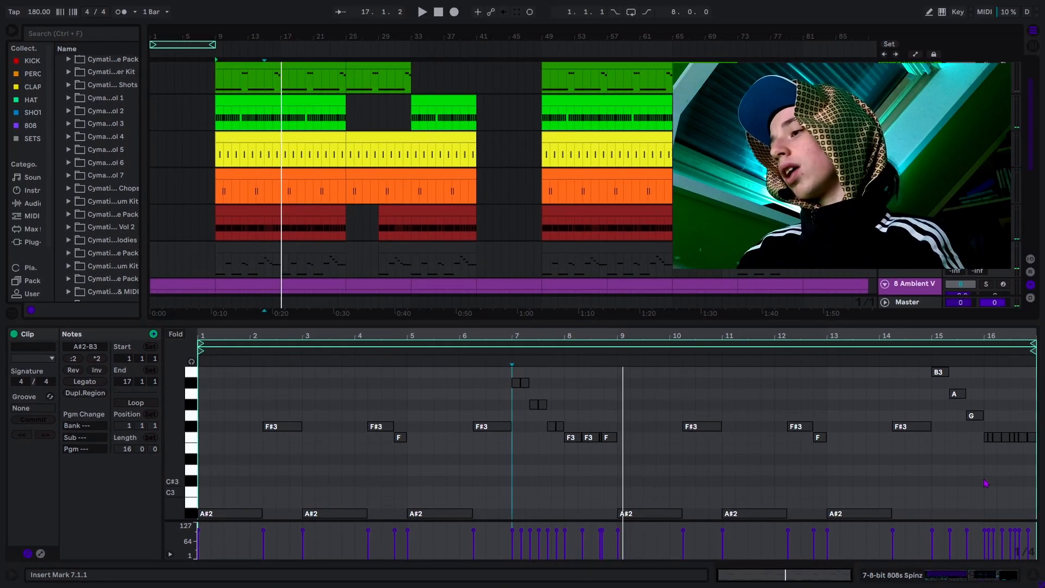
pyautogui.press('space')
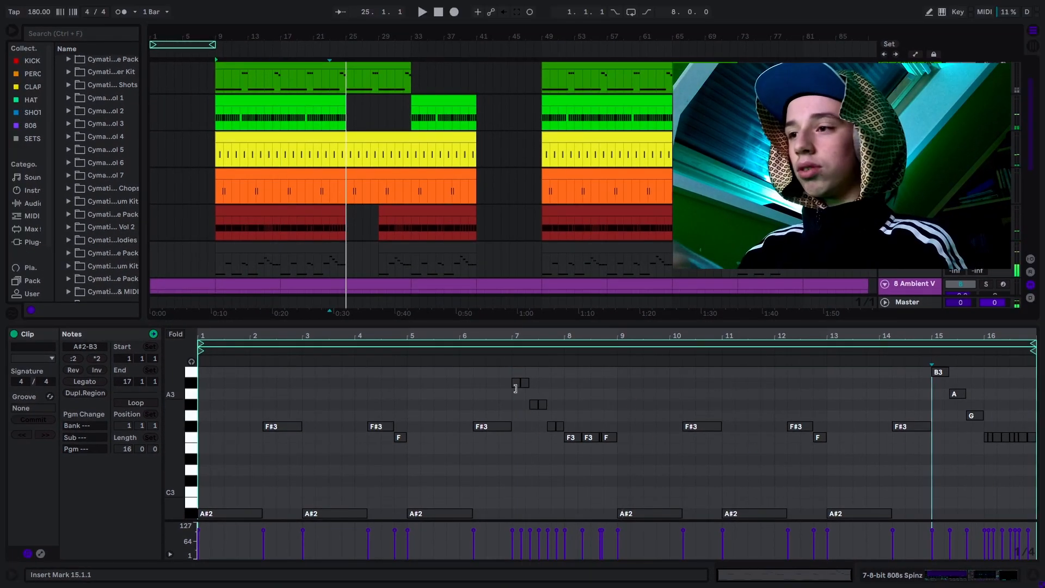
# Compare the halves of the 808 pattern by selecting the notes of the first eight bars, those from bar 9 onward and the closing notes in bar 16
pyautogui.moveTo(247, 374); pyautogui.dragTo(608, 520)
pyautogui.moveTo(619, 374); pyautogui.dragTo(1037, 465)
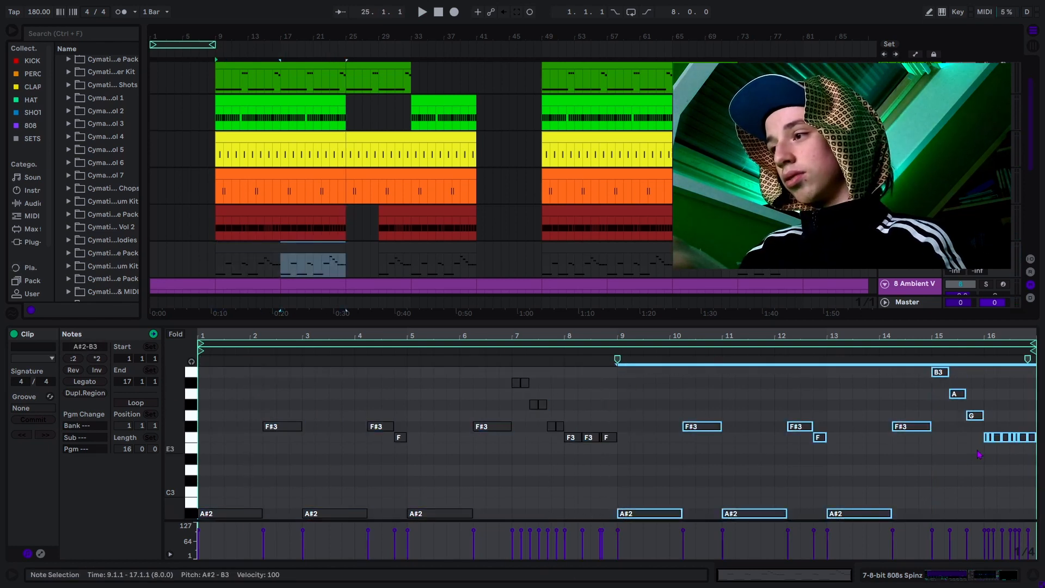
pyautogui.moveTo(978, 450); pyautogui.dragTo(1037, 431)
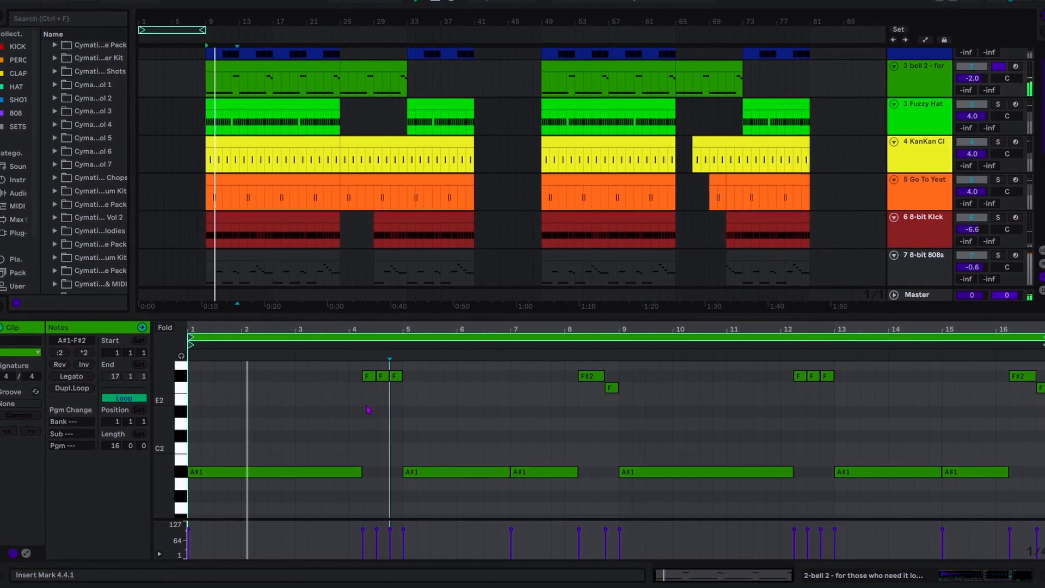
# Restart playback from bar 4 of the bell 2 clip and show the bell 2 track's sampler and EQ Eight devices
pyautogui.press('space')
pyautogui.click(353, 424)
pyautogui.press('space')
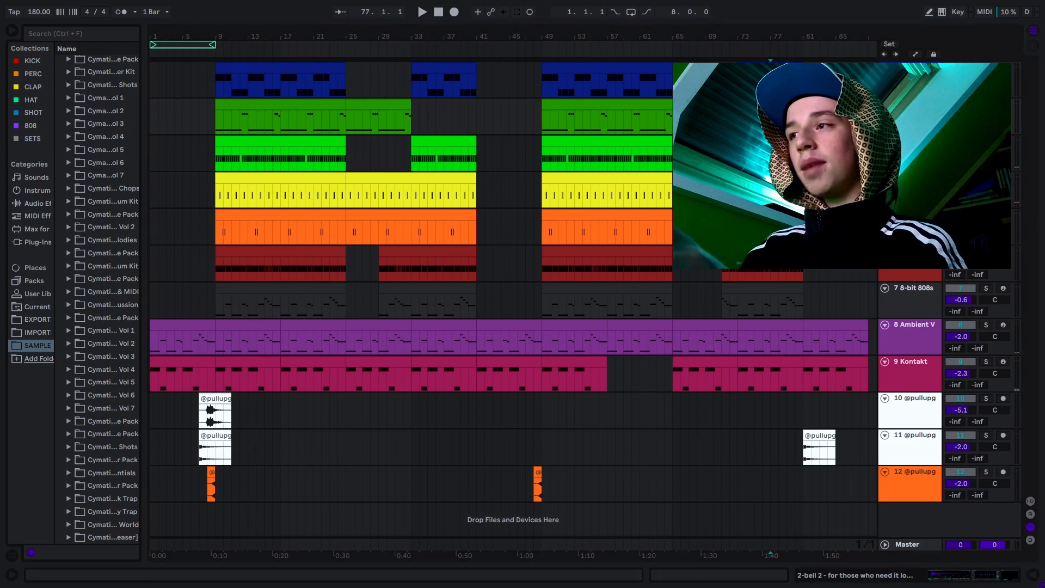
pyautogui.hotkey('ctrl', 'alt', 'l')
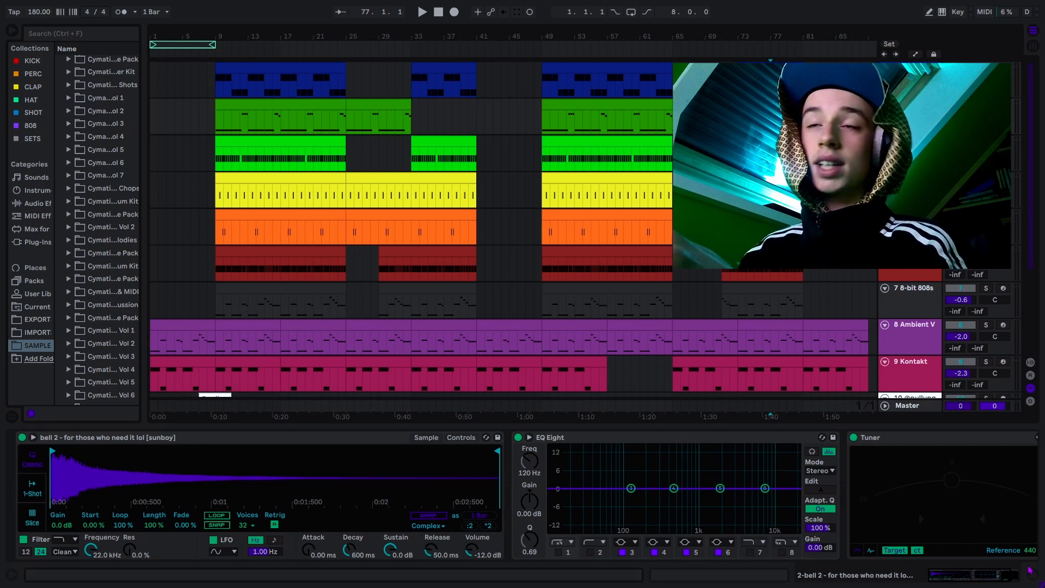
# Open the notes of the first Generic Open Hat clip in the piano roll and start playback
pyautogui.click(248, 71)
pyautogui.hotkey('shift', 'Tab')
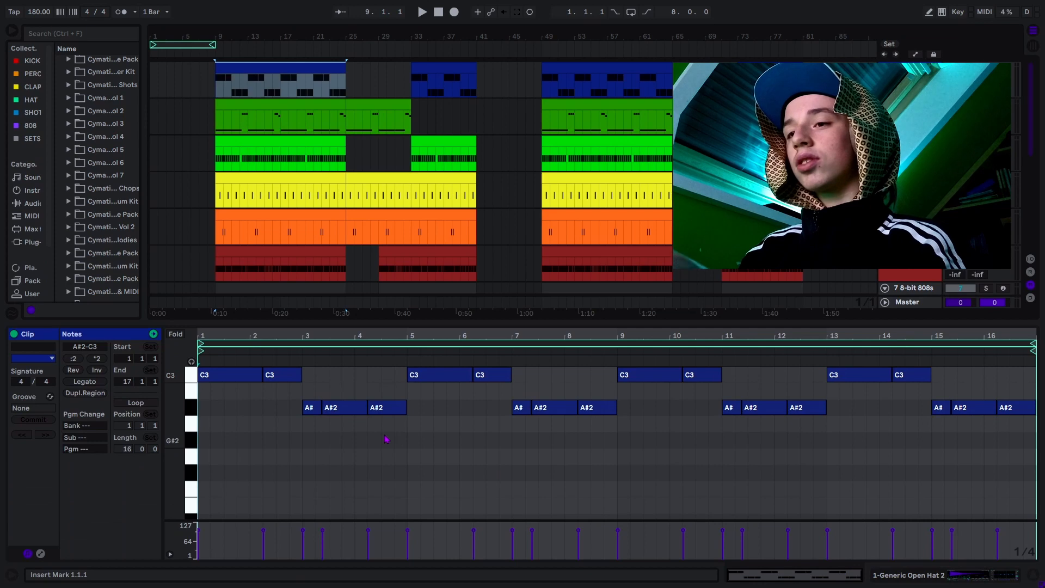
pyautogui.press('space')
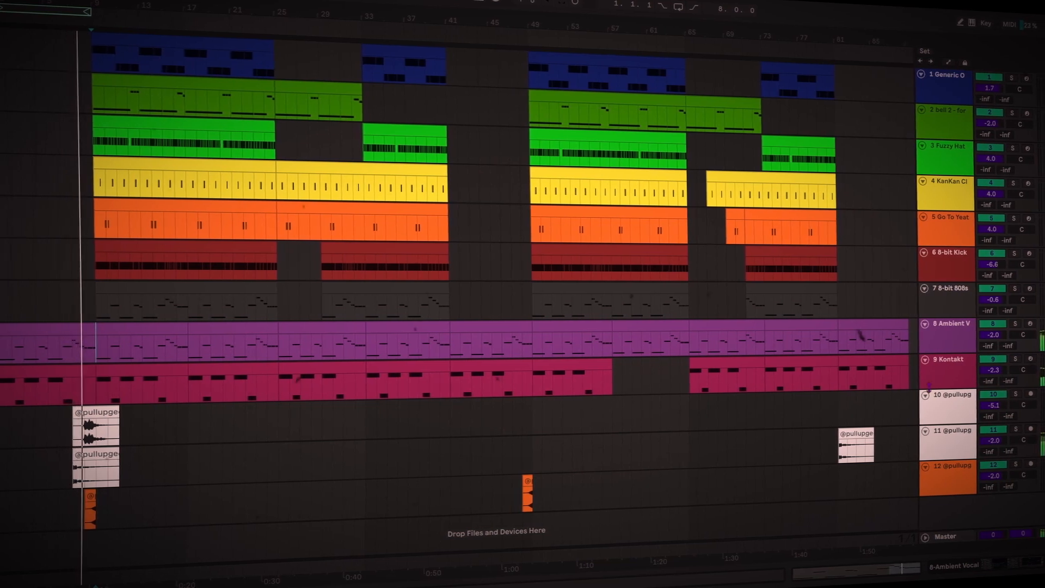
# Select tag tracks 10 and 11 together and collapse them, then place the insert marker on the first 8-bit Kick clip
pyautogui.click(941, 417)
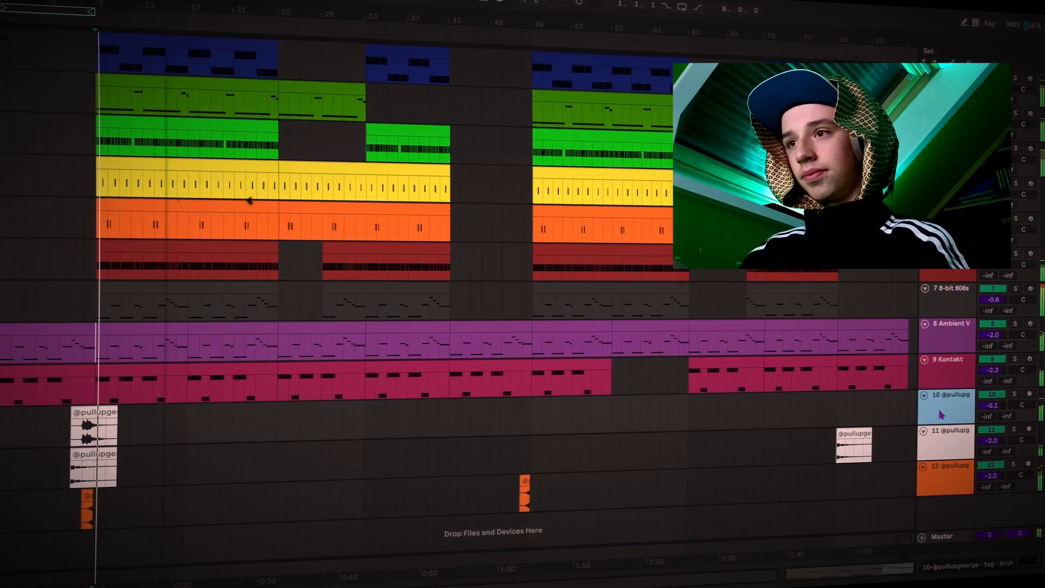
pyautogui.keyDown('shift'); pyautogui.click(941, 444); pyautogui.keyUp('shift')
pyautogui.click(921, 396)
pyautogui.click(284, 408)
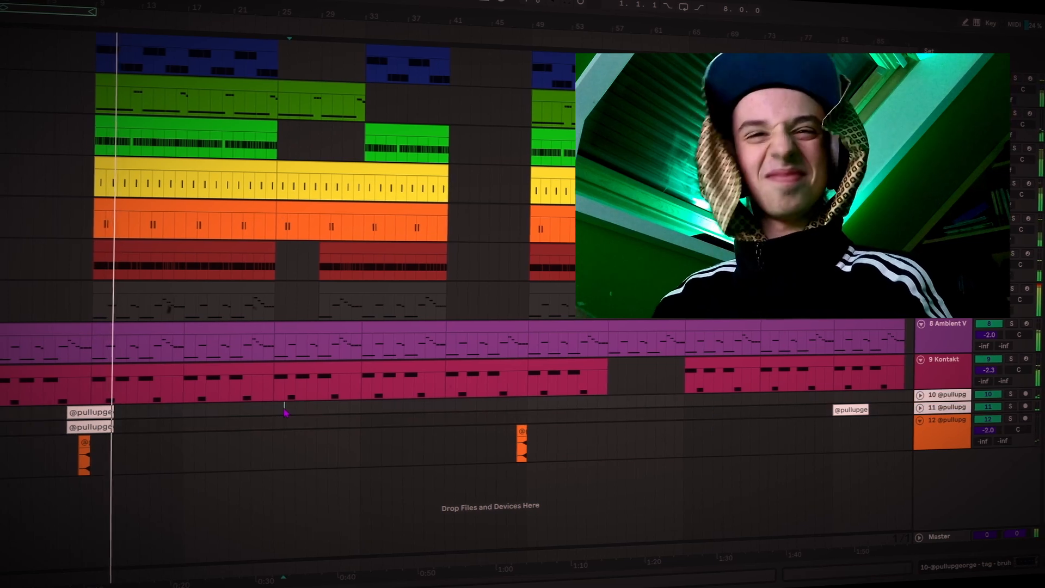
pyautogui.click(182, 269)
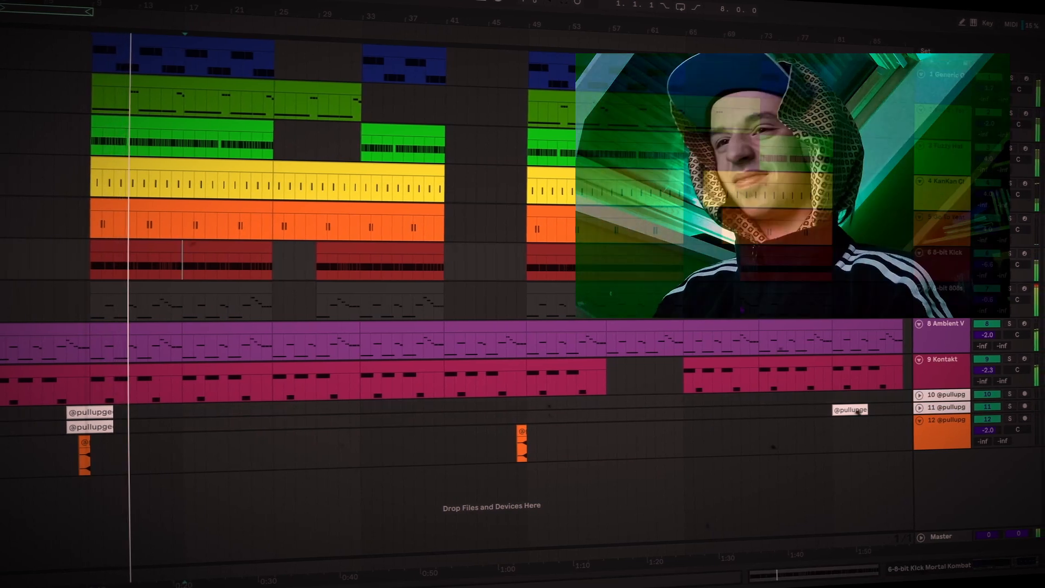
# Slightly increase the heights of the 8-bit 808s track and the Ambient Vocal track
pyautogui.moveTo(932, 317); pyautogui.dragTo(932, 327)
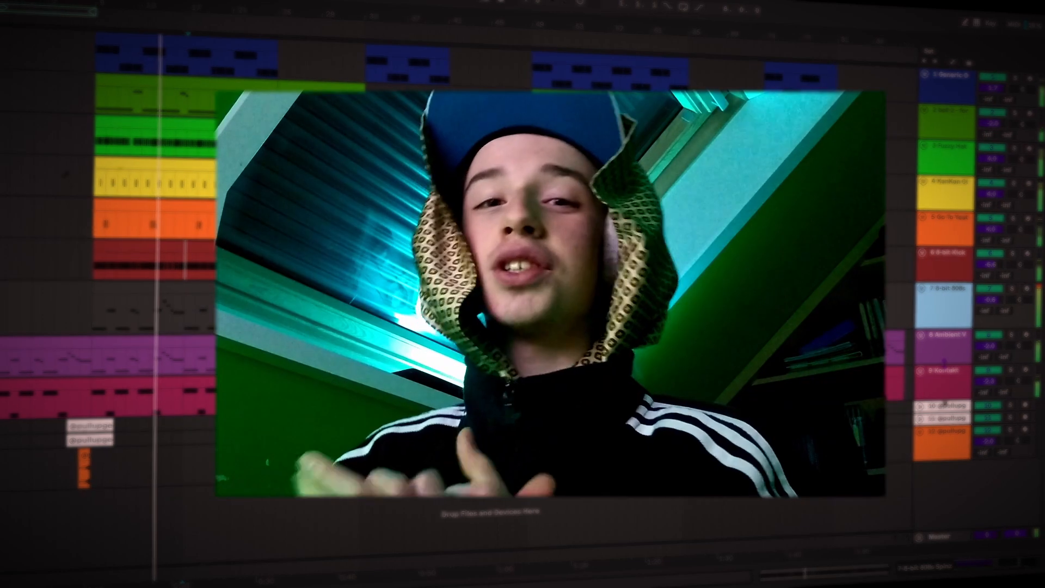
pyautogui.moveTo(947, 364); pyautogui.dragTo(948, 374)
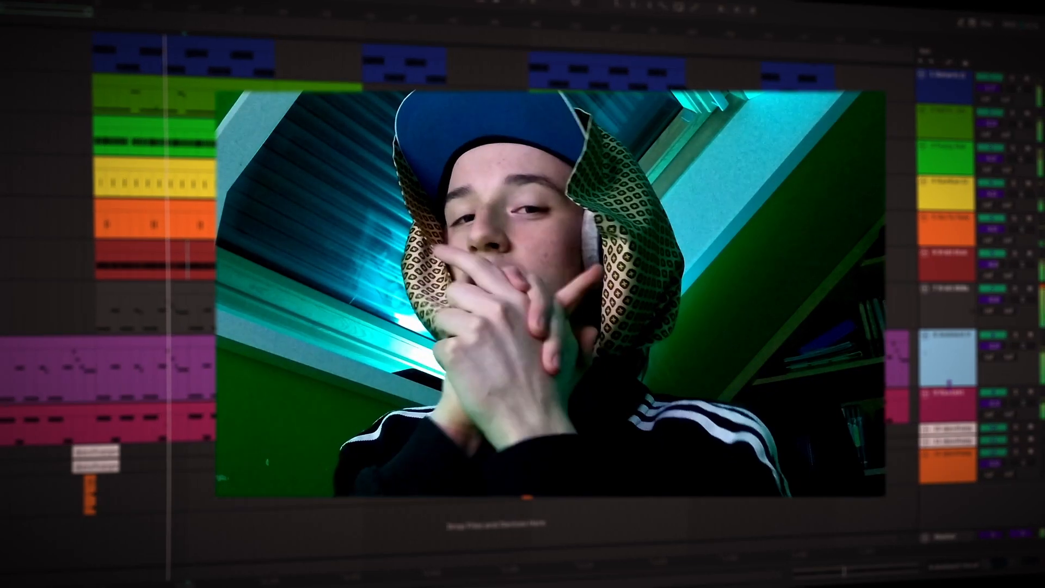